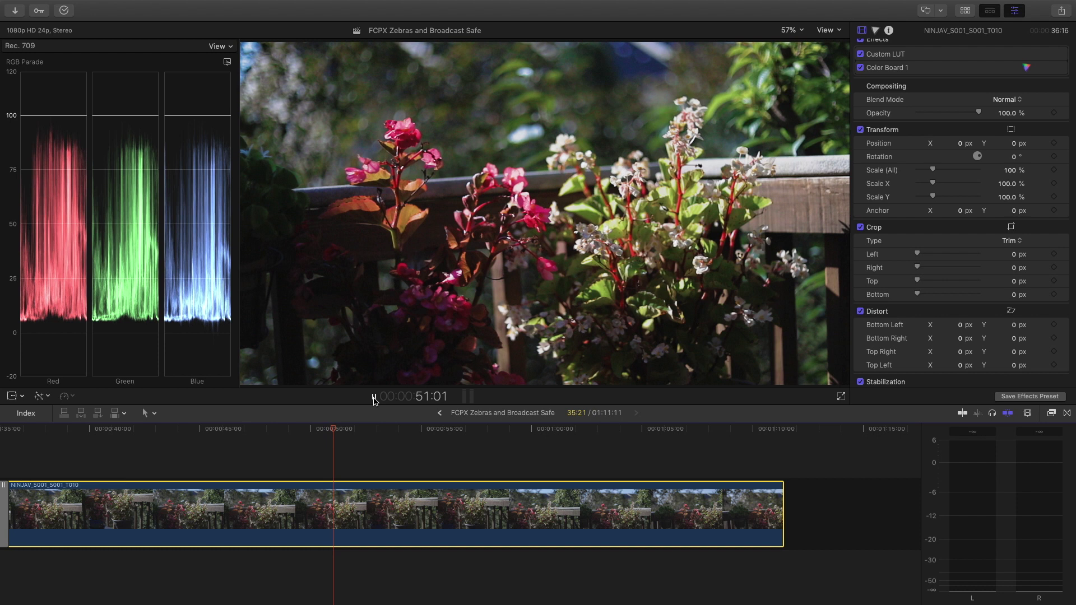
- Pause the flower clip at 51:02 and make the video scopes pane active
left_click(374, 396)
left_click(180, 119)
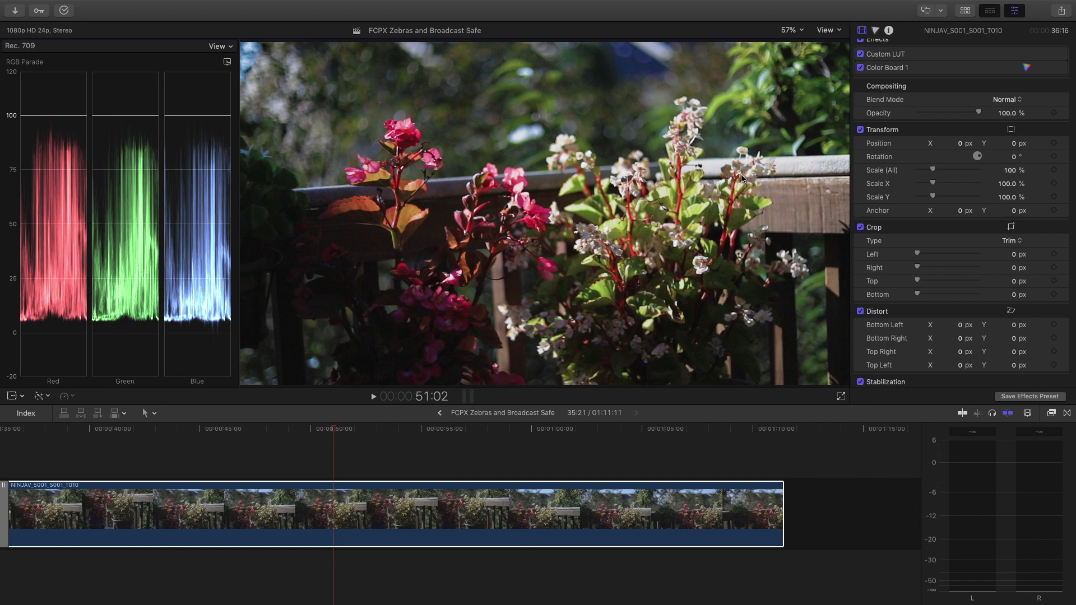
mouse_move(925, 62)
- Turn on Range Check zebras for All values in the viewer
left_click(822, 32)
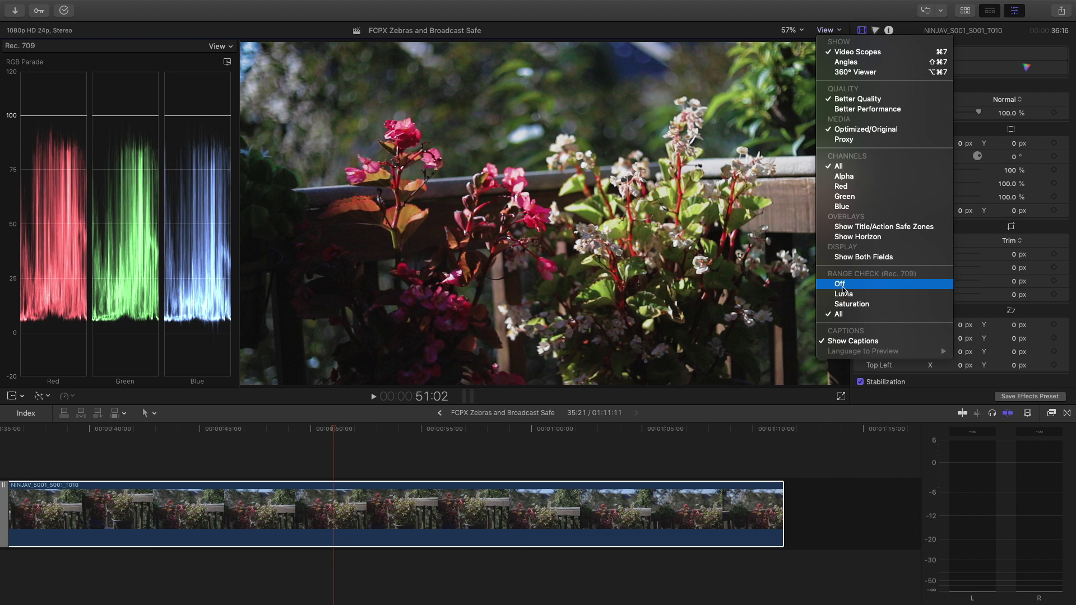
left_click(838, 315)
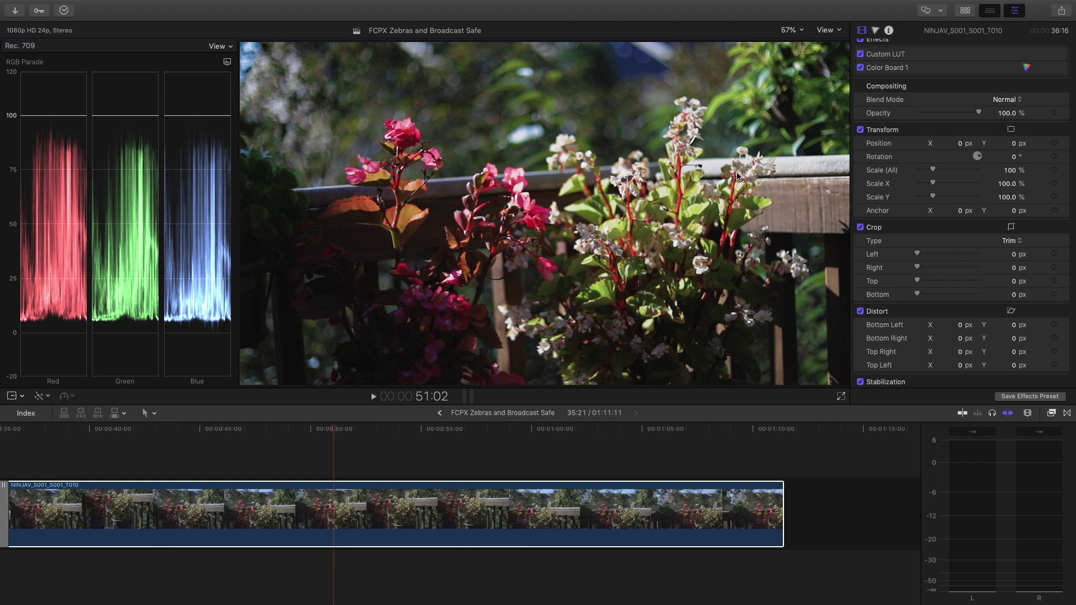
scroll(986, 95, "up", 1)
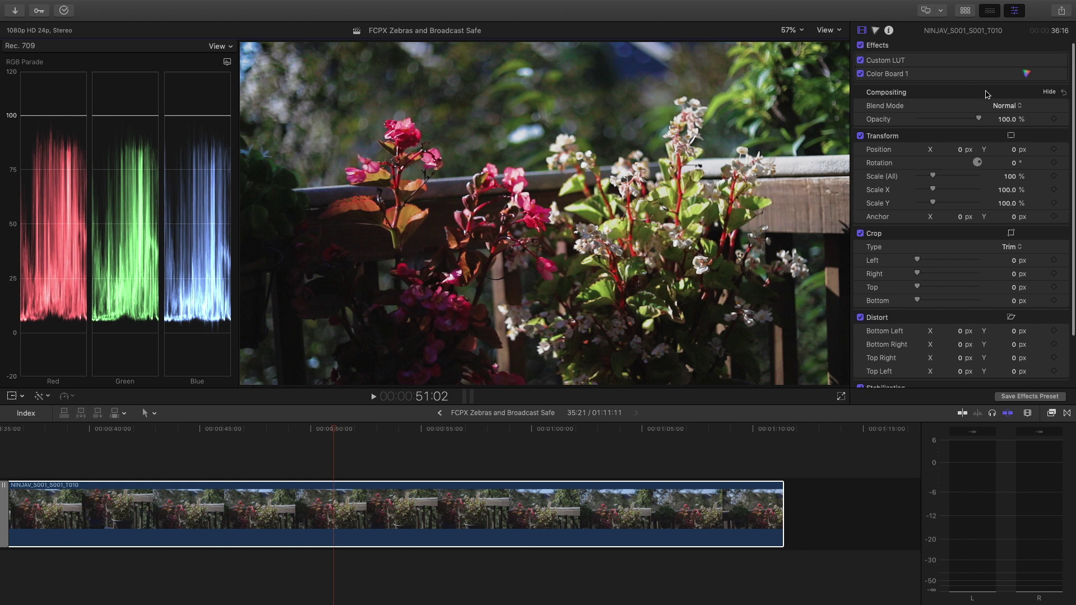
- In Color Board Exposure, settle Highlights at 9% and Shadows at -8% so zebras disappear
left_click(1027, 73)
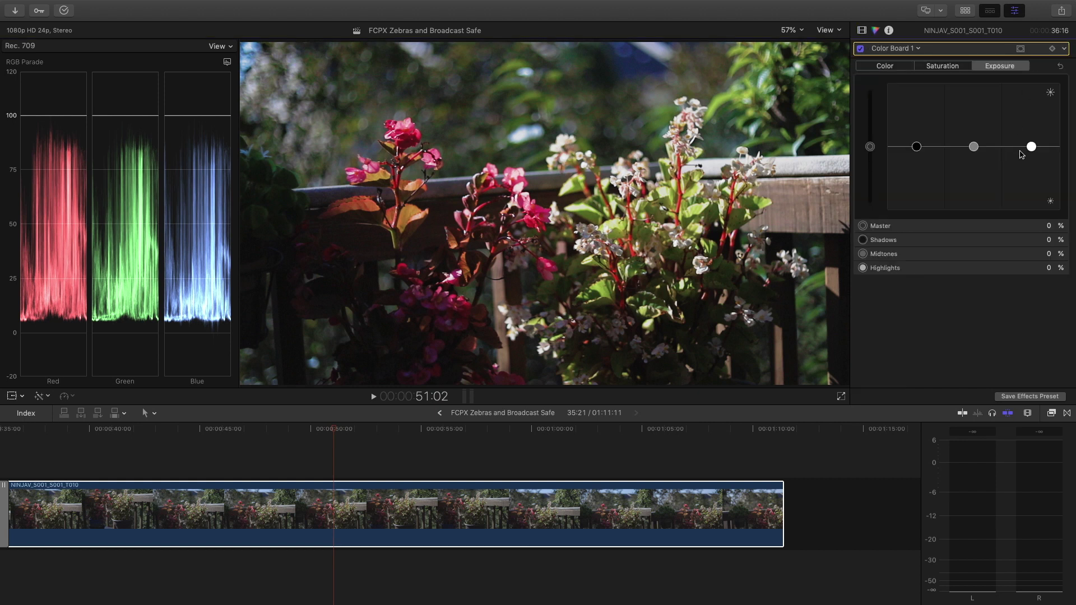
left_click_drag(1031, 147, 1034, 93)
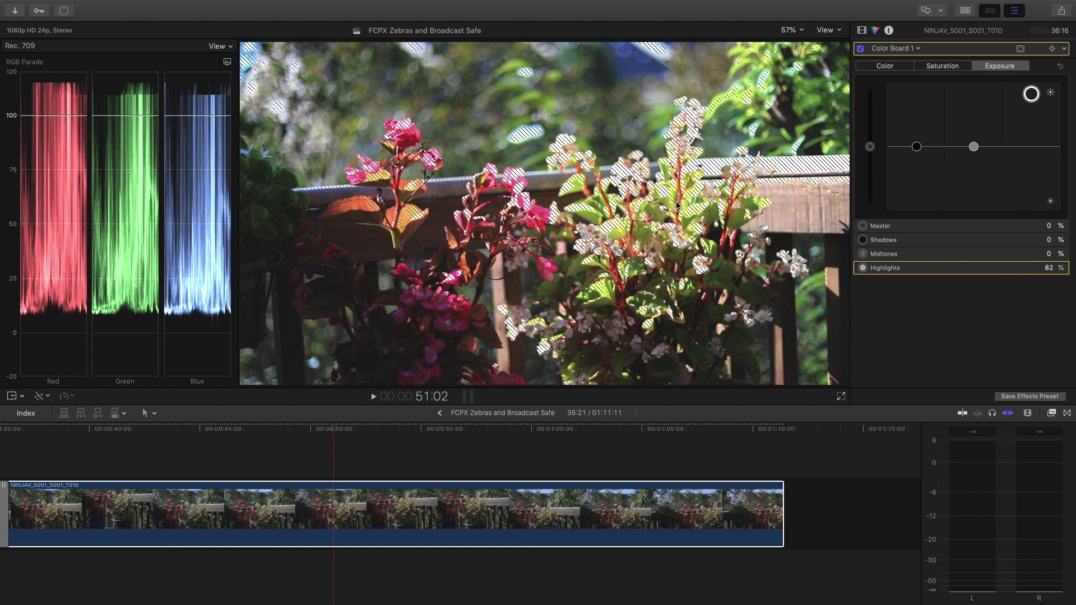
left_click_drag(1031, 94, 1031, 111)
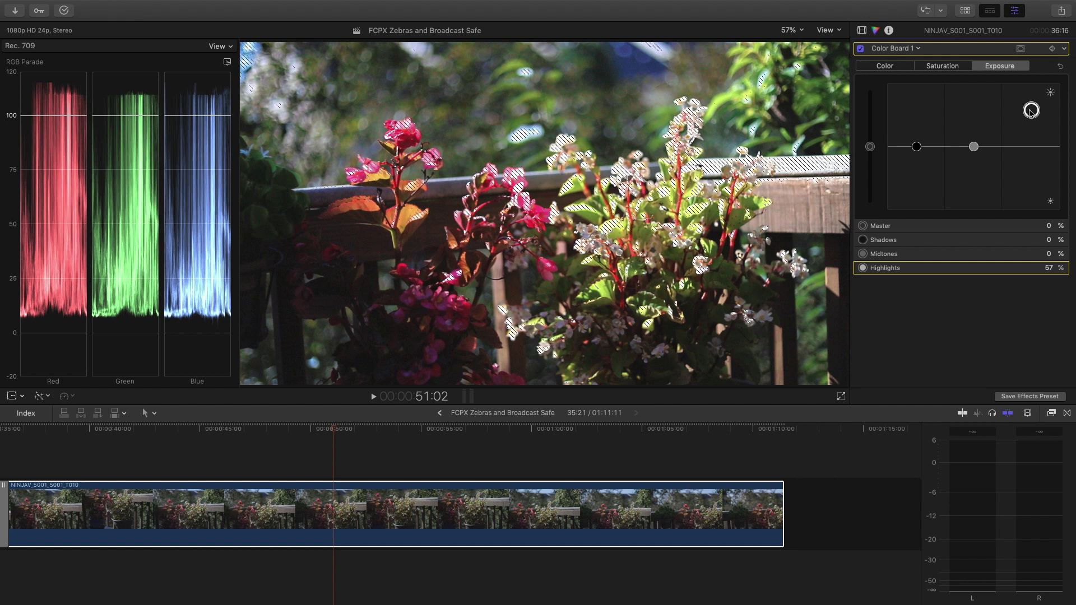
left_click_drag(1031, 111, 1031, 116)
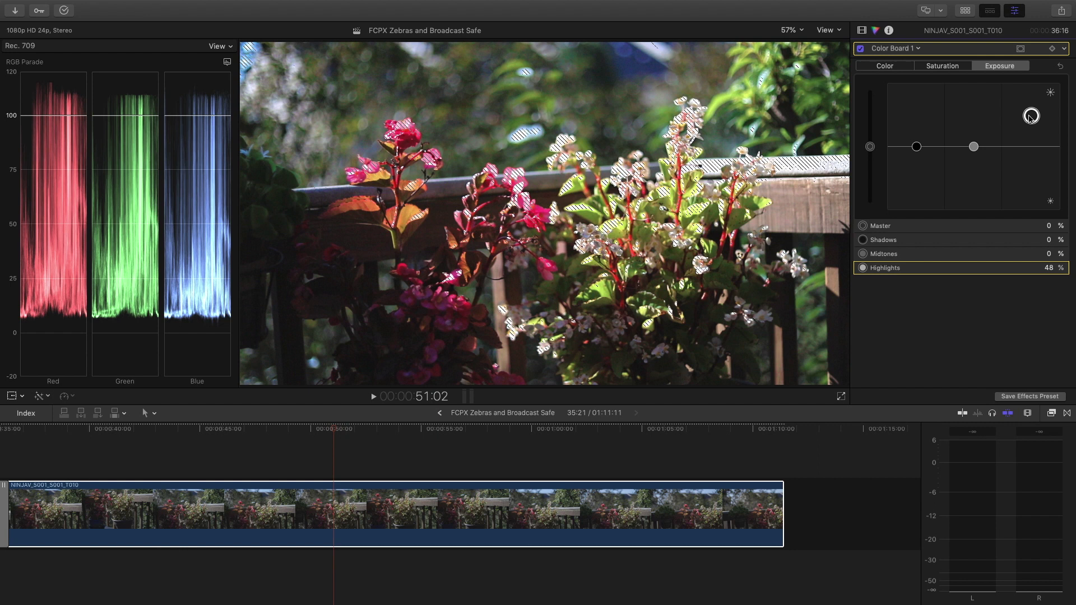
left_click_drag(1030, 116, 1026, 144)
left_click_drag(916, 147, 916, 157)
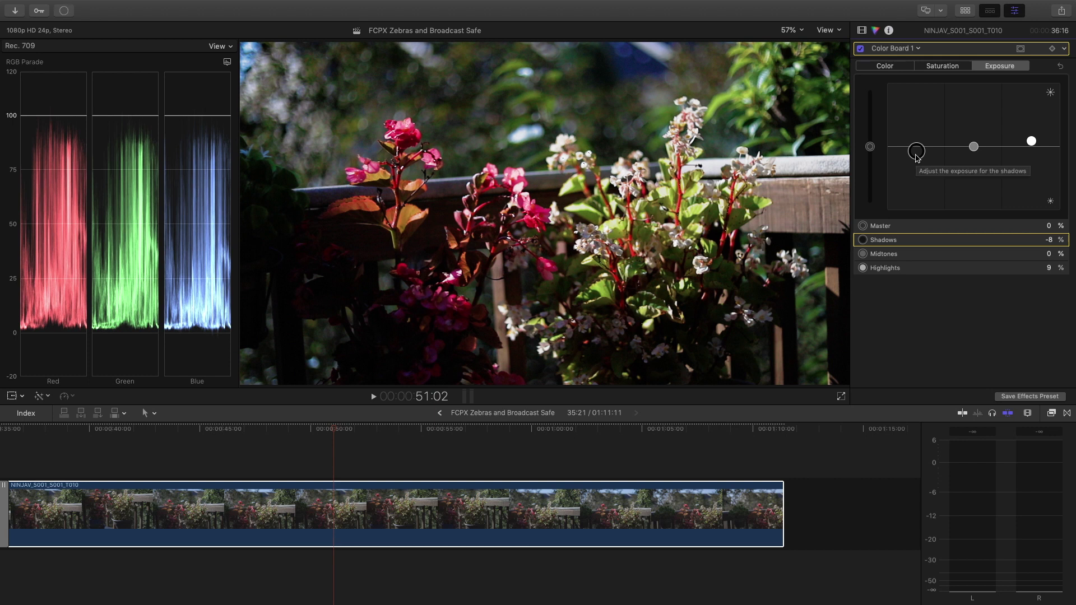
- Lower Midtones to -4% and lift Shadows to -6%, keeping blacks just above 0 IRE
left_click_drag(974, 147, 1030, 143)
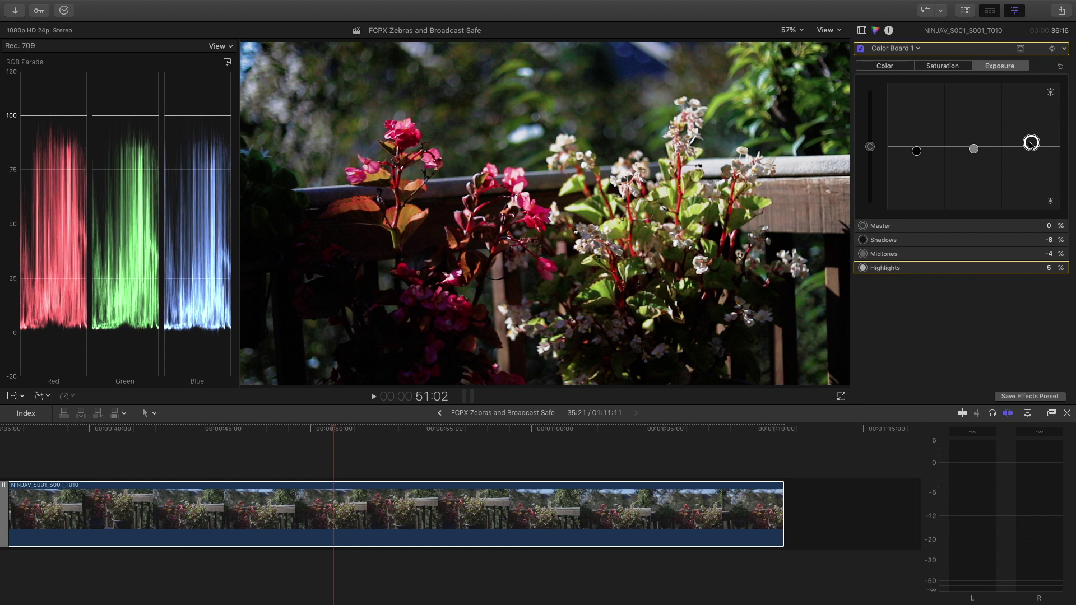
left_click_drag(916, 150, 916, 156)
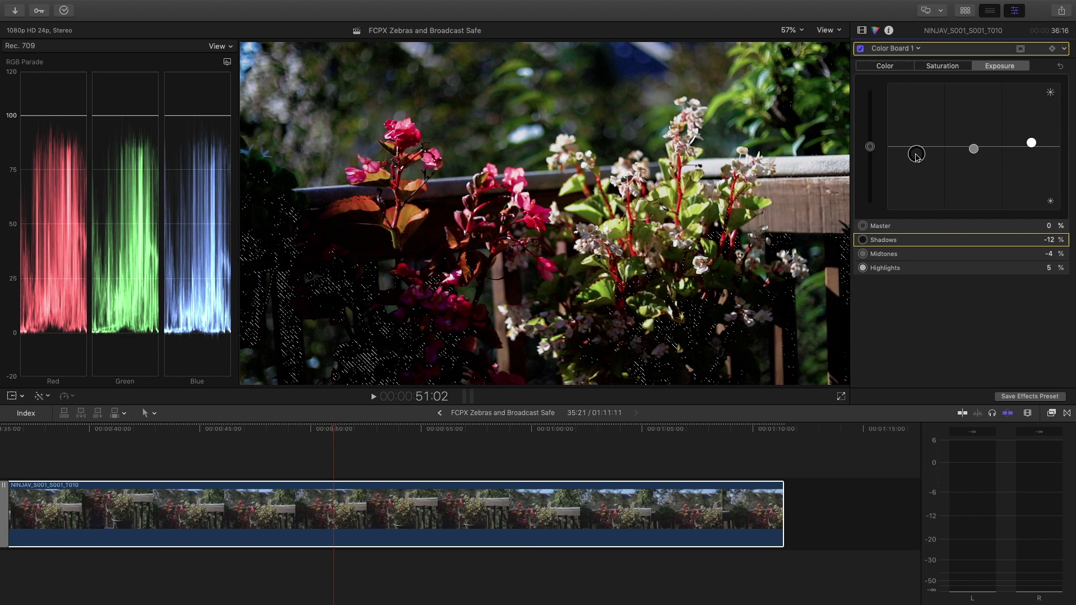
left_click_drag(916, 157, 916, 151)
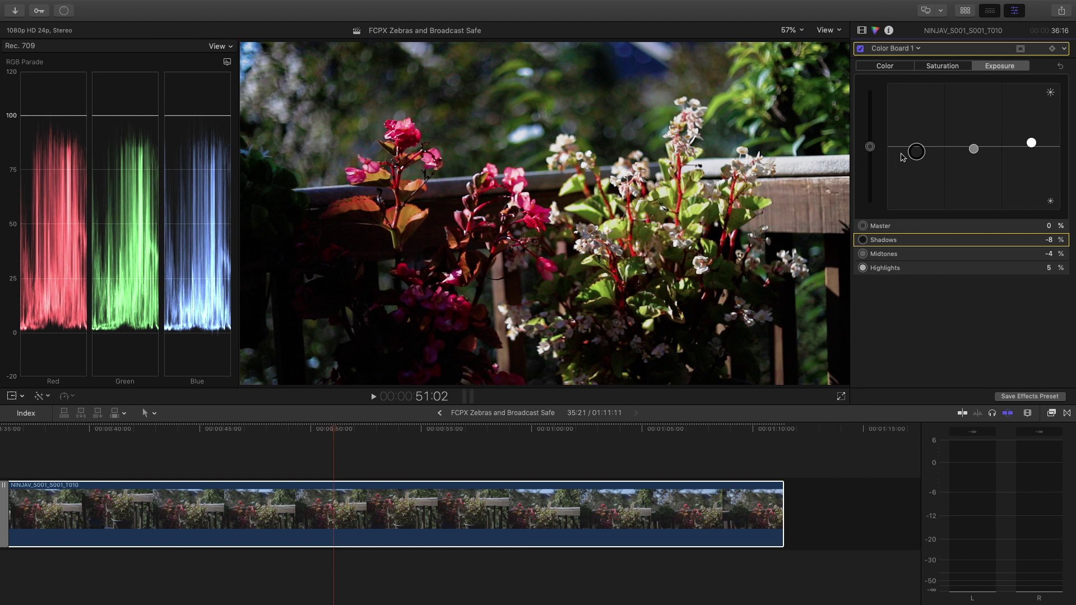
left_click_drag(916, 152, 916, 149)
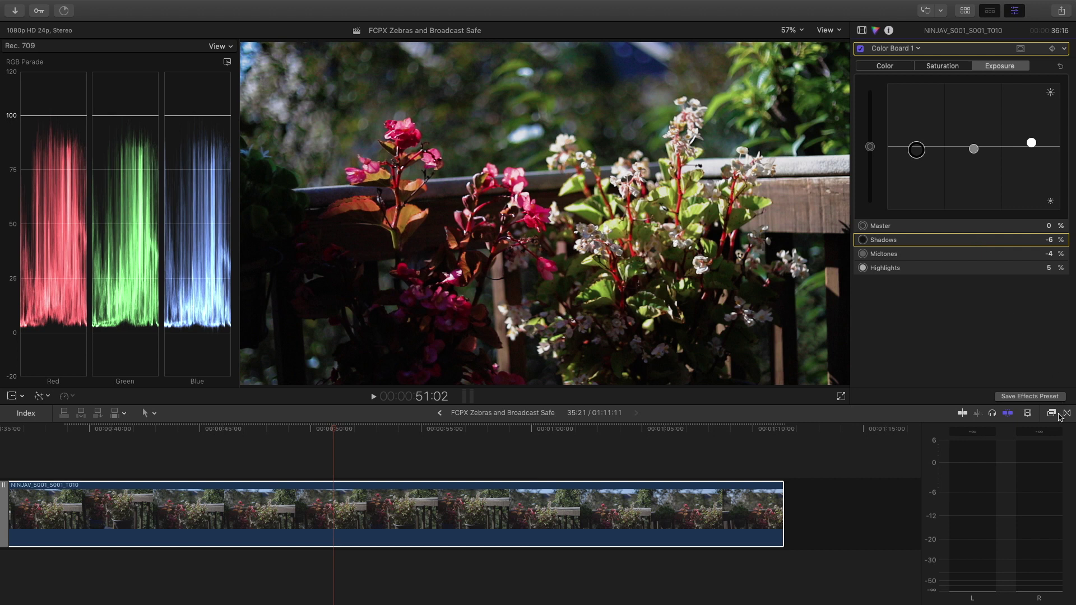
- Apply Broadcast Safe (Rec. 709, Amount 0) to the flower clip and show its inspector settings
left_click(1051, 413)
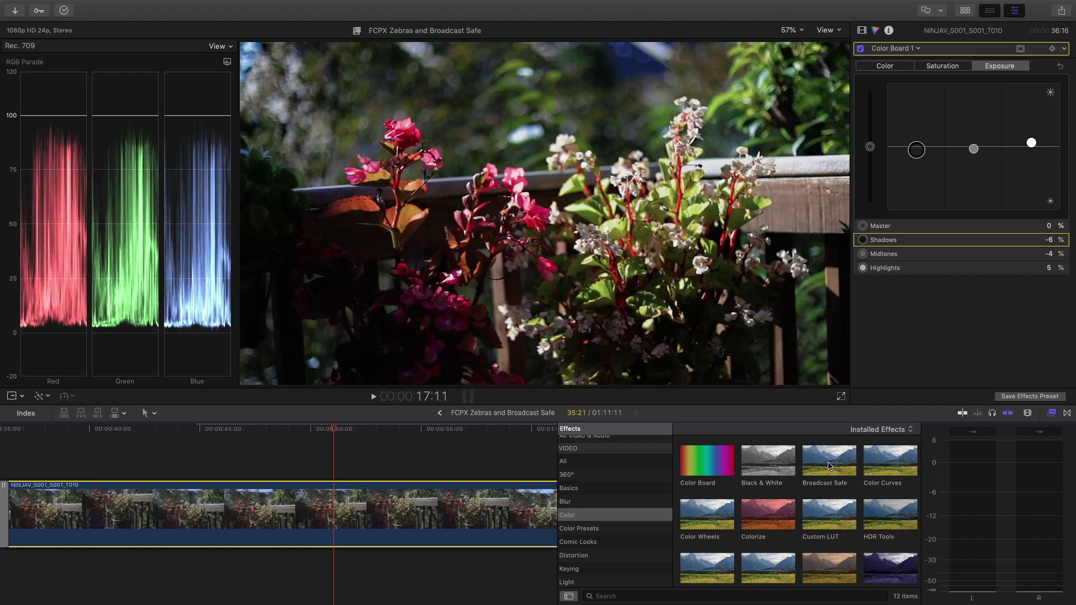
left_click_drag(829, 465, 397, 520)
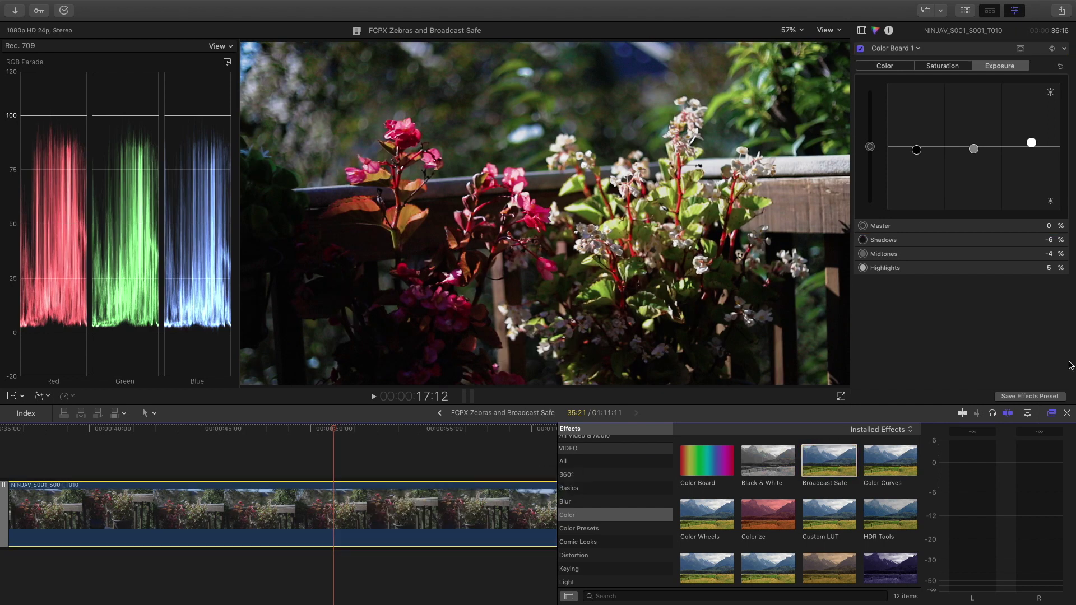
left_click(1052, 412)
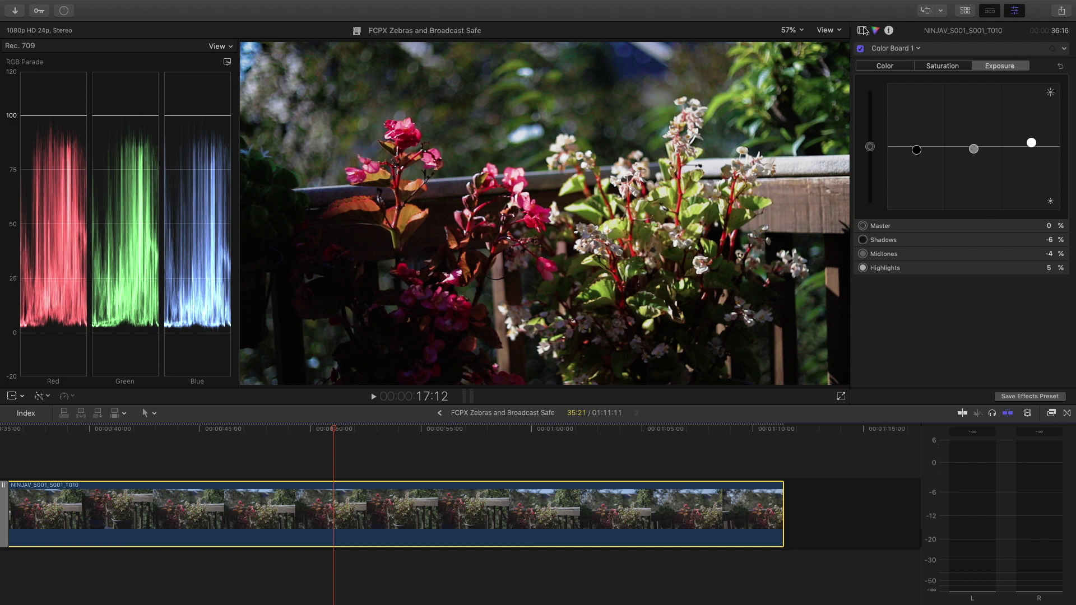
left_click(862, 30)
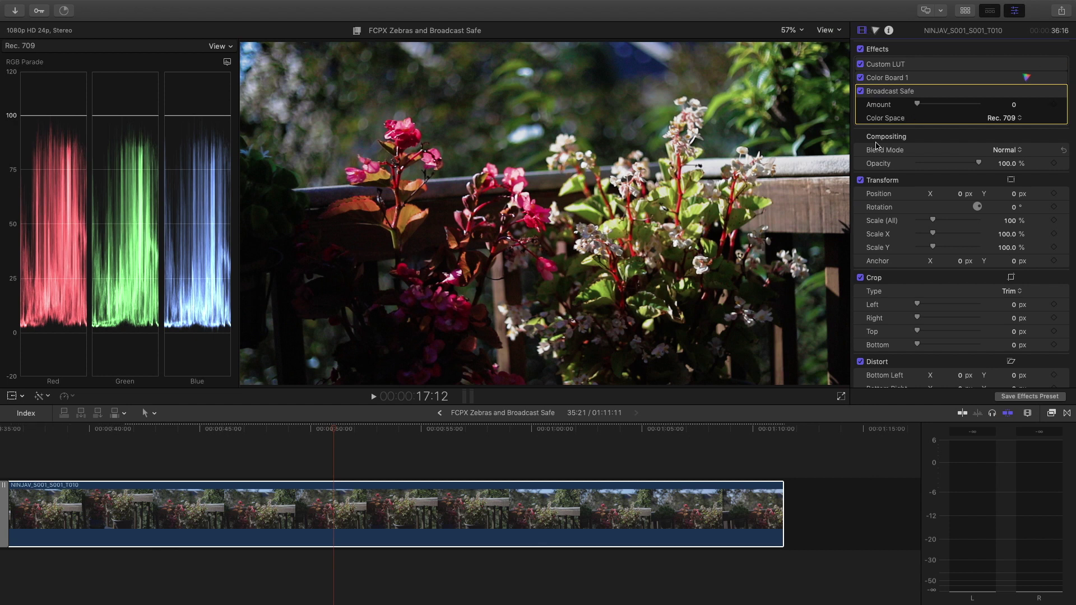
- Push exposure to Highlights 40% and Shadows -26% to test Broadcast Safe clamping
left_click(1024, 77)
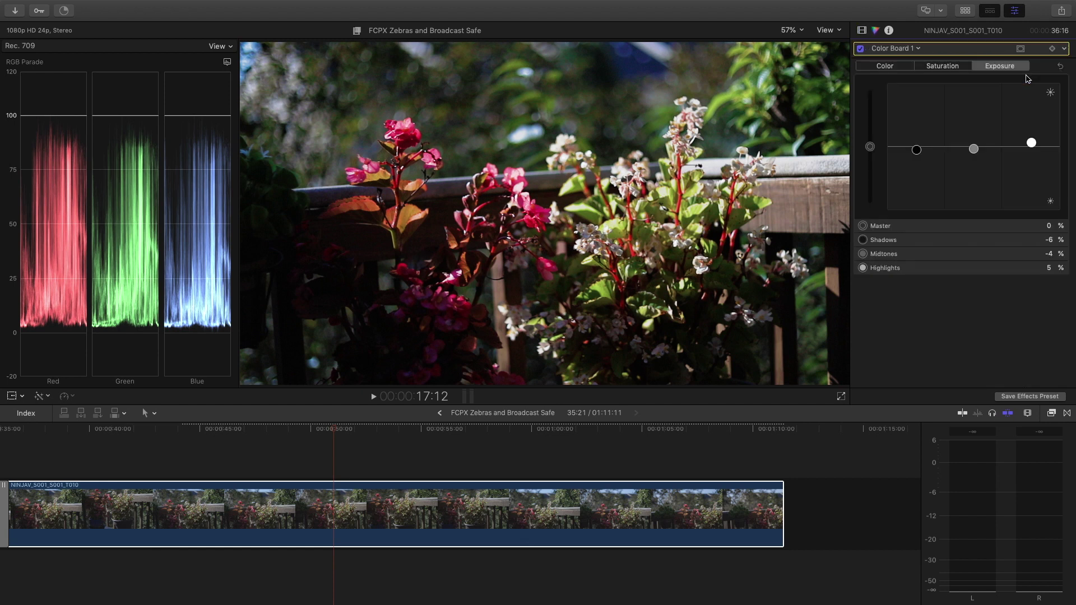
left_click_drag(1031, 144, 1031, 120)
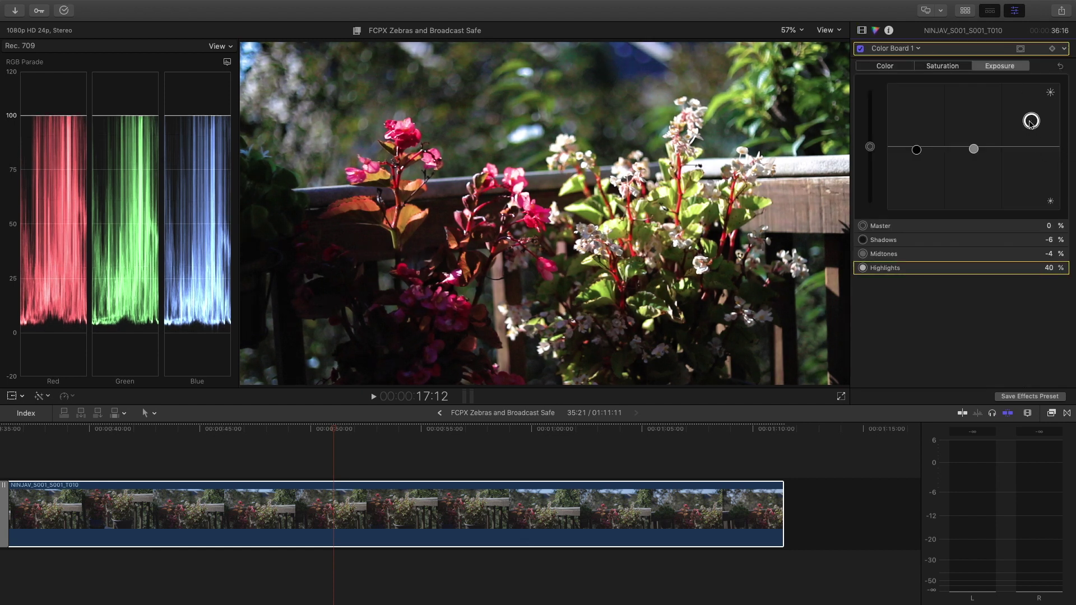
left_click_drag(916, 150, 916, 163)
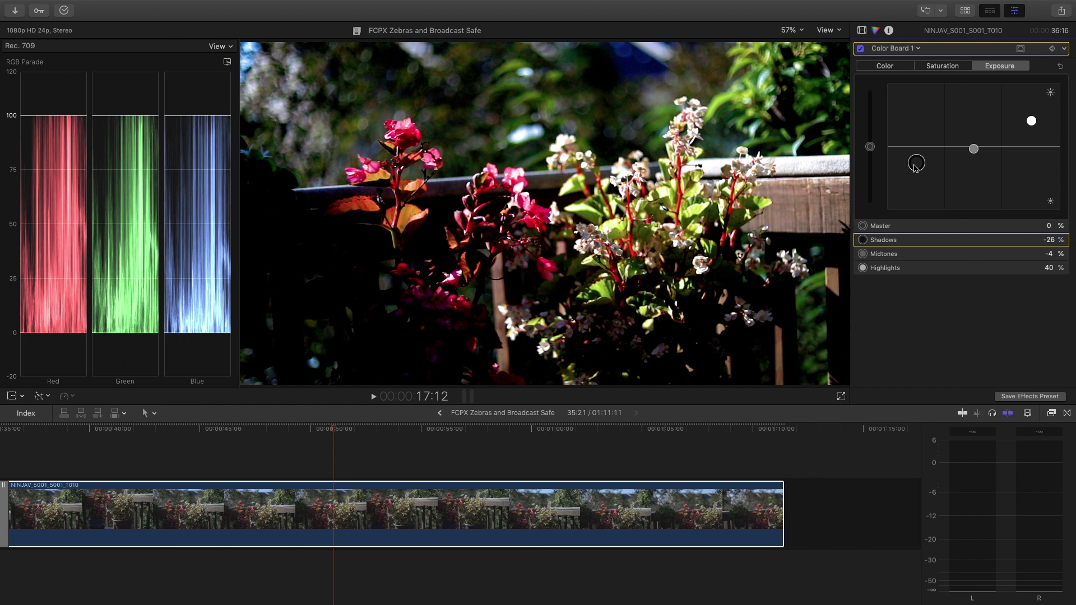
left_click(831, 35)
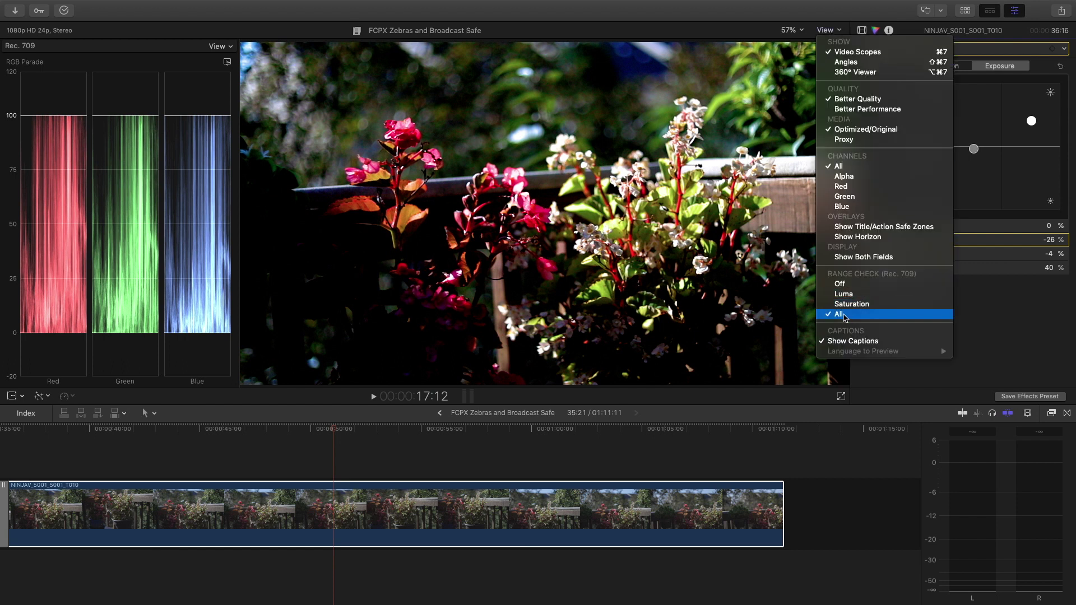
left_click(1003, 343)
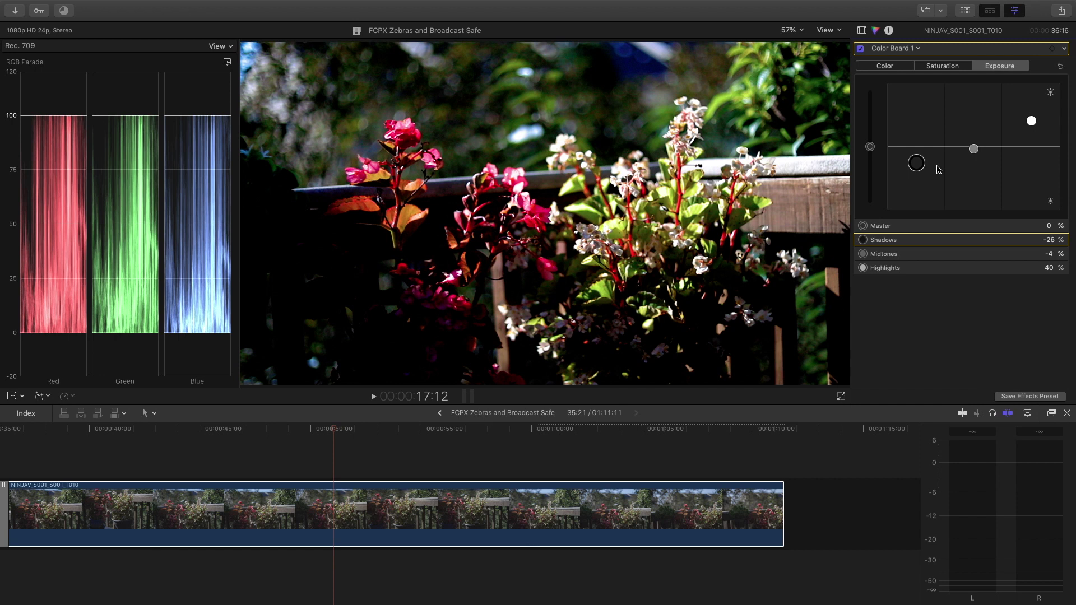
- Disable Broadcast Safe and pull exposure back to Shadows -6% and Highlights 8%
left_click(862, 30)
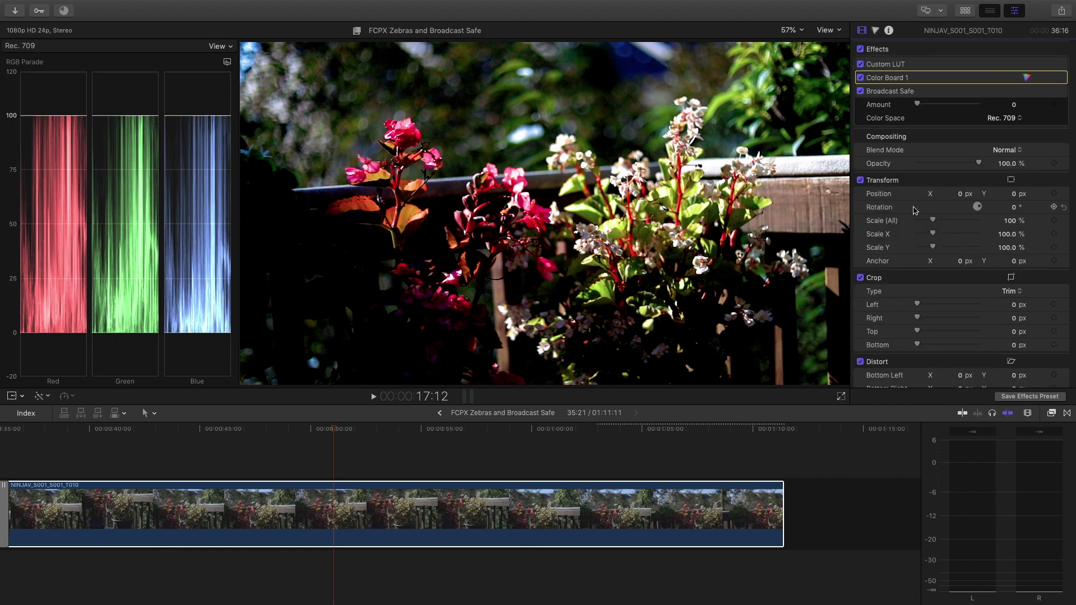
left_click(860, 91)
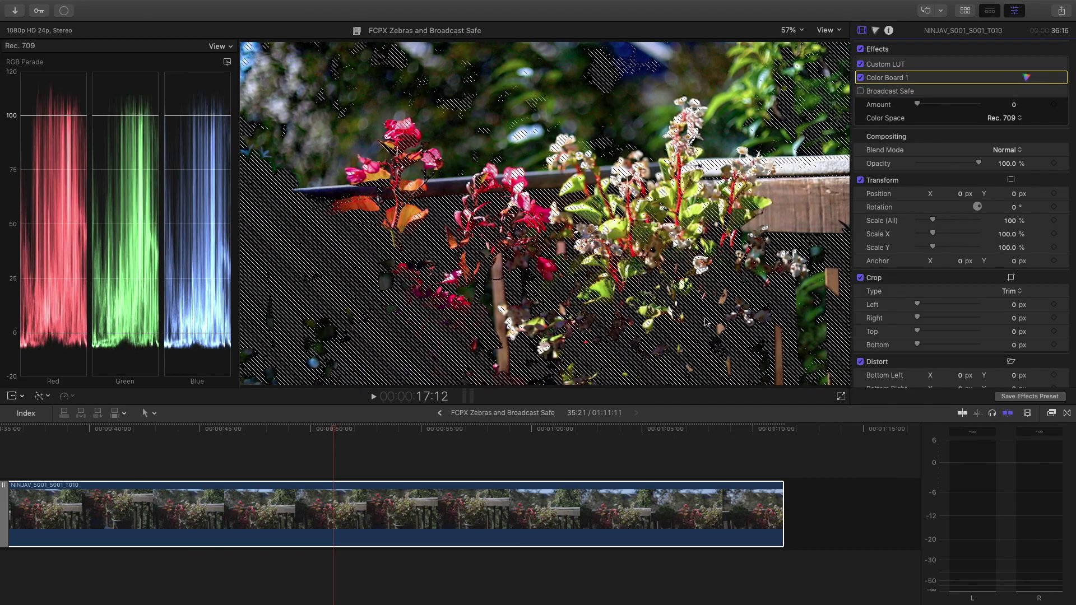
left_click(1002, 105)
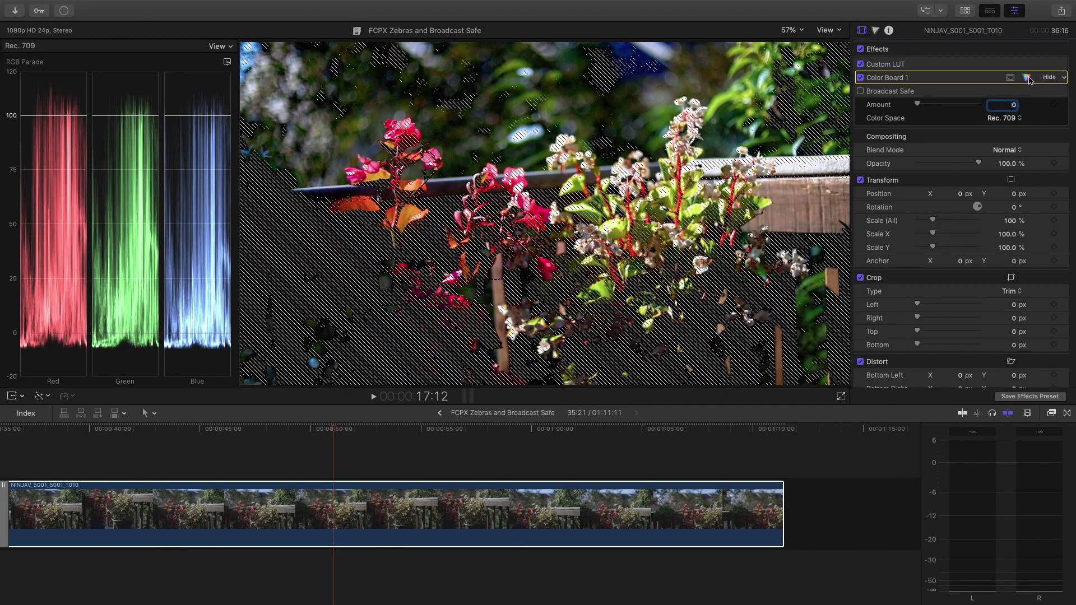
left_click(1027, 78)
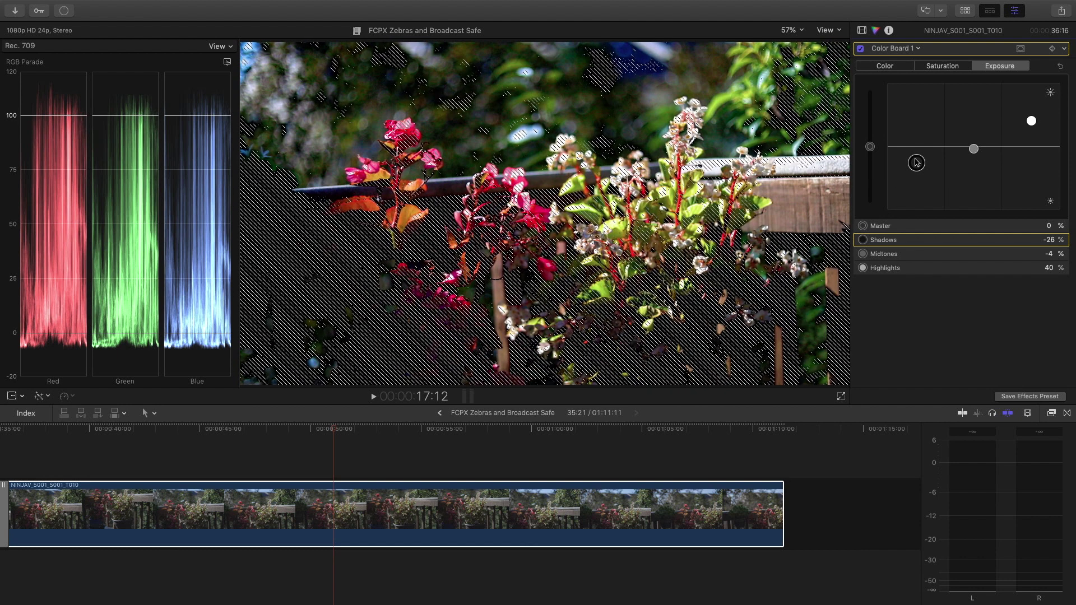
left_click_drag(916, 162, 916, 150)
left_click_drag(1031, 121, 1033, 142)
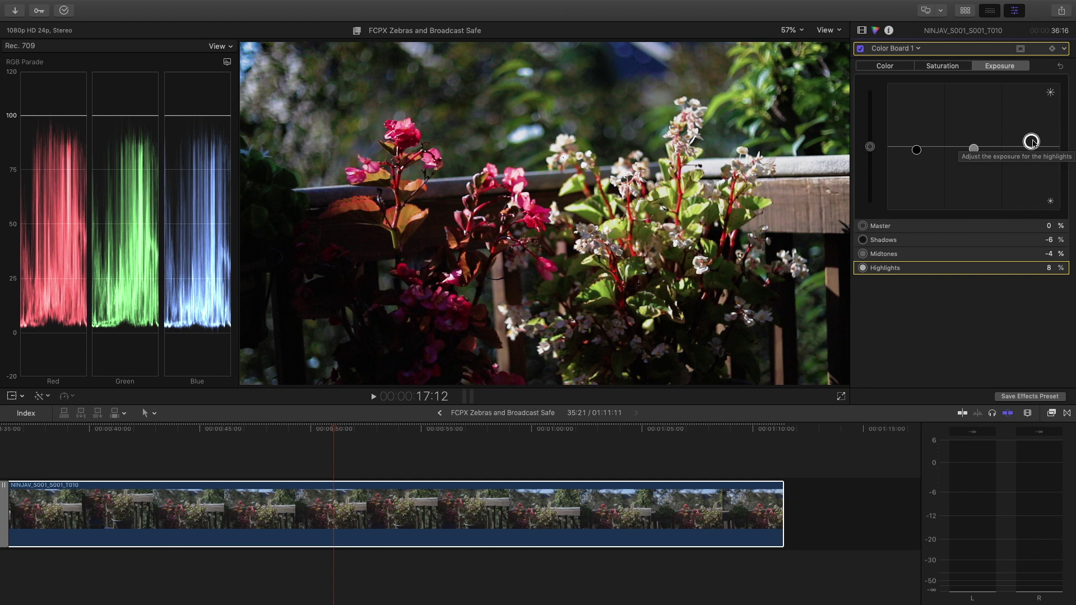
- Show the clip's effects list and open the viewer's View menu with Range Check at All
left_click(862, 30)
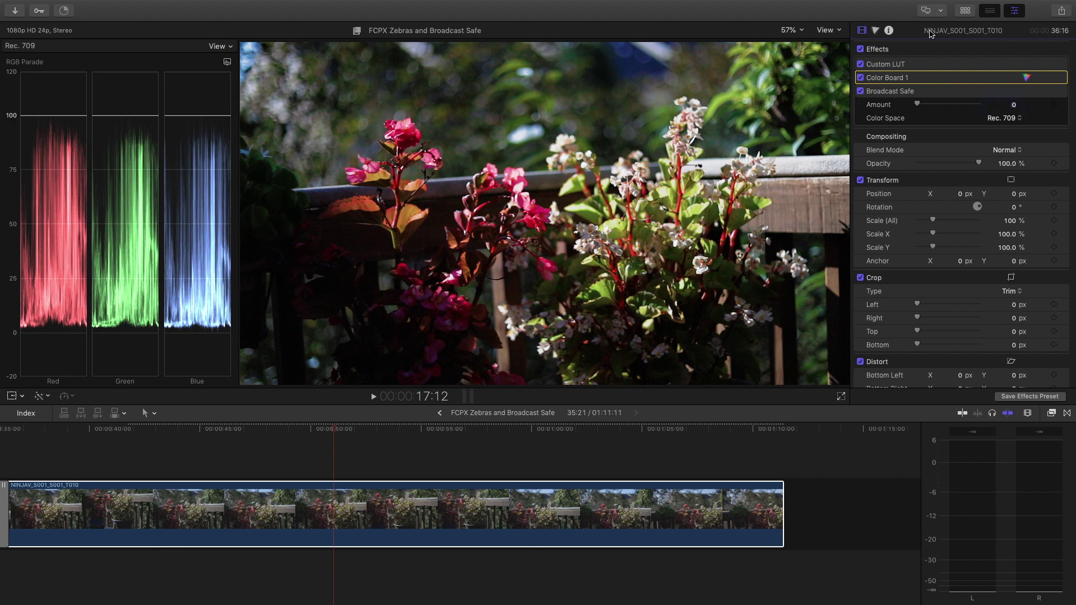
left_click(828, 31)
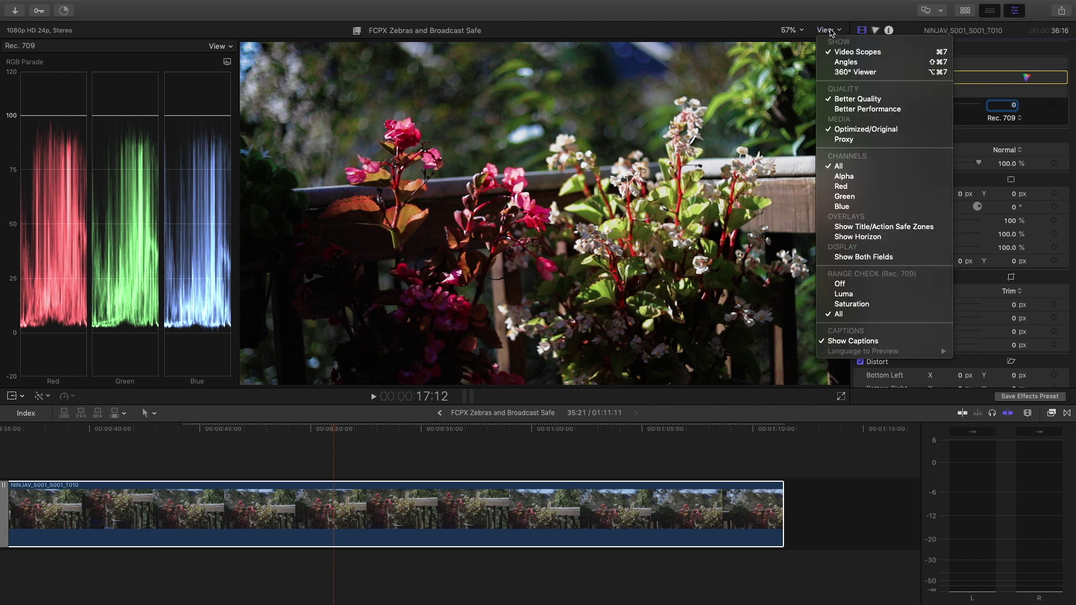